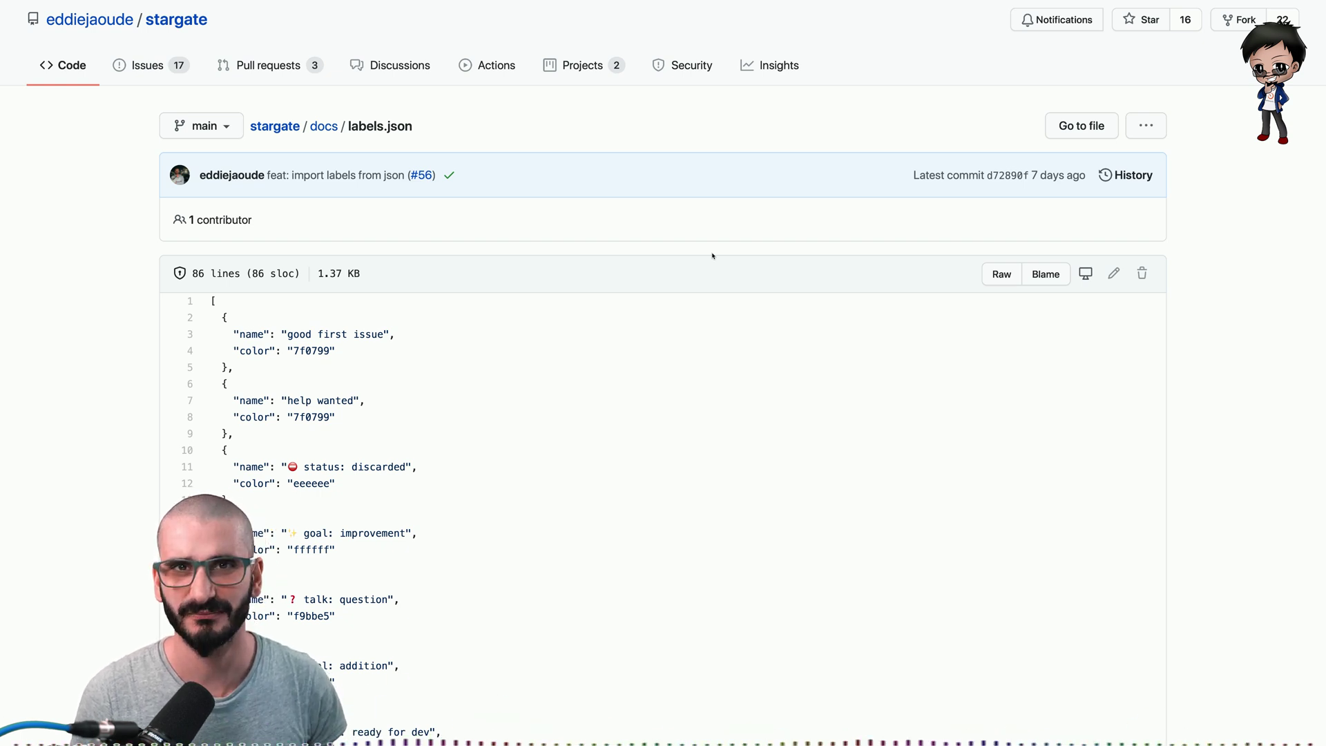
scroll(712, 256, down, 5)
scroll(712, 256, down, 1)
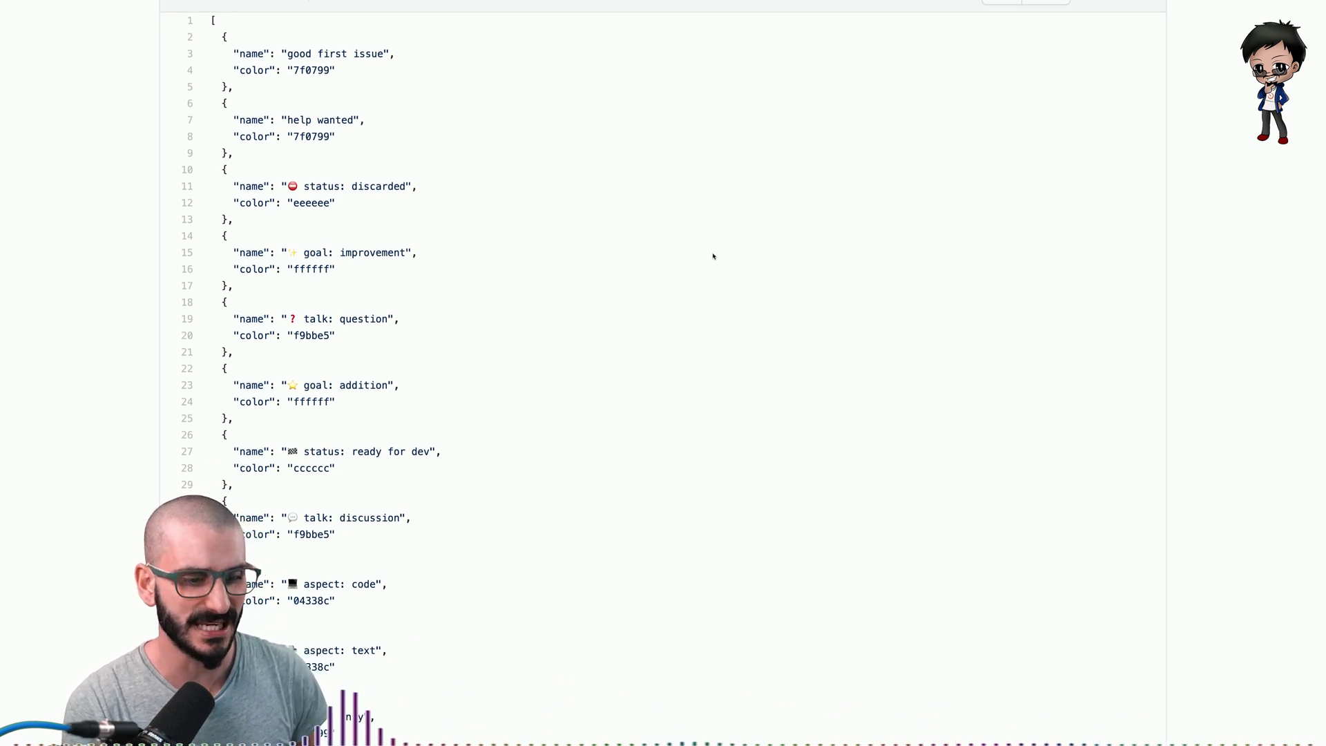
scroll(698, 257, down, 1)
scroll(698, 256, down, 1)
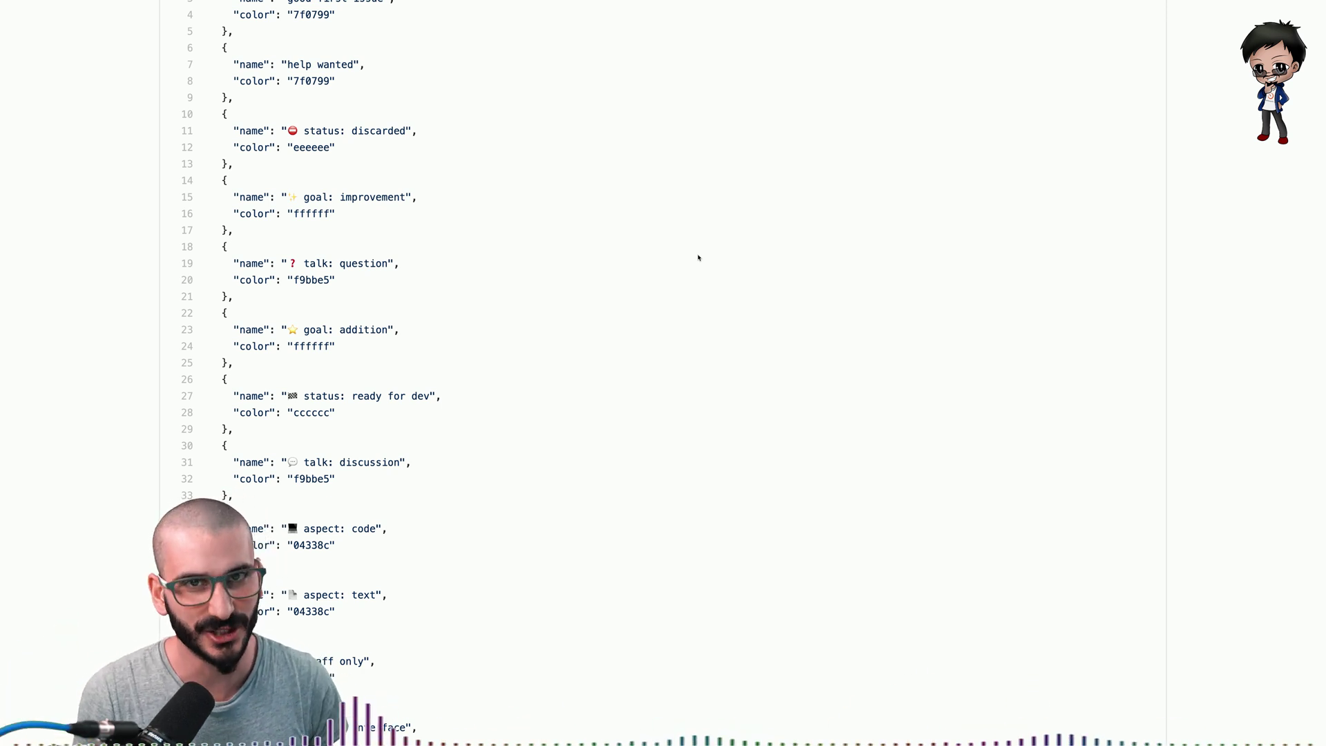
scroll(699, 258, up, 8)
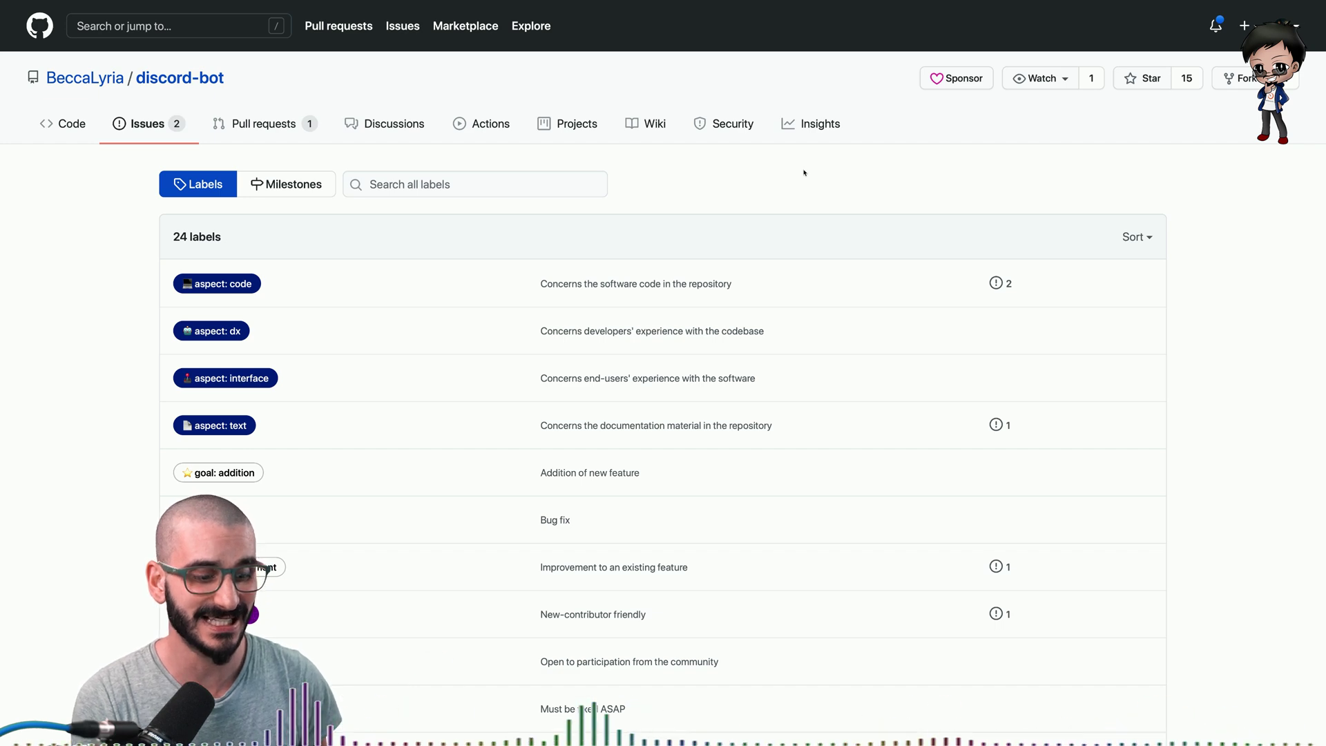
scroll(805, 173, down, 5)
scroll(798, 176, down, 4)
scroll(794, 180, down, 2)
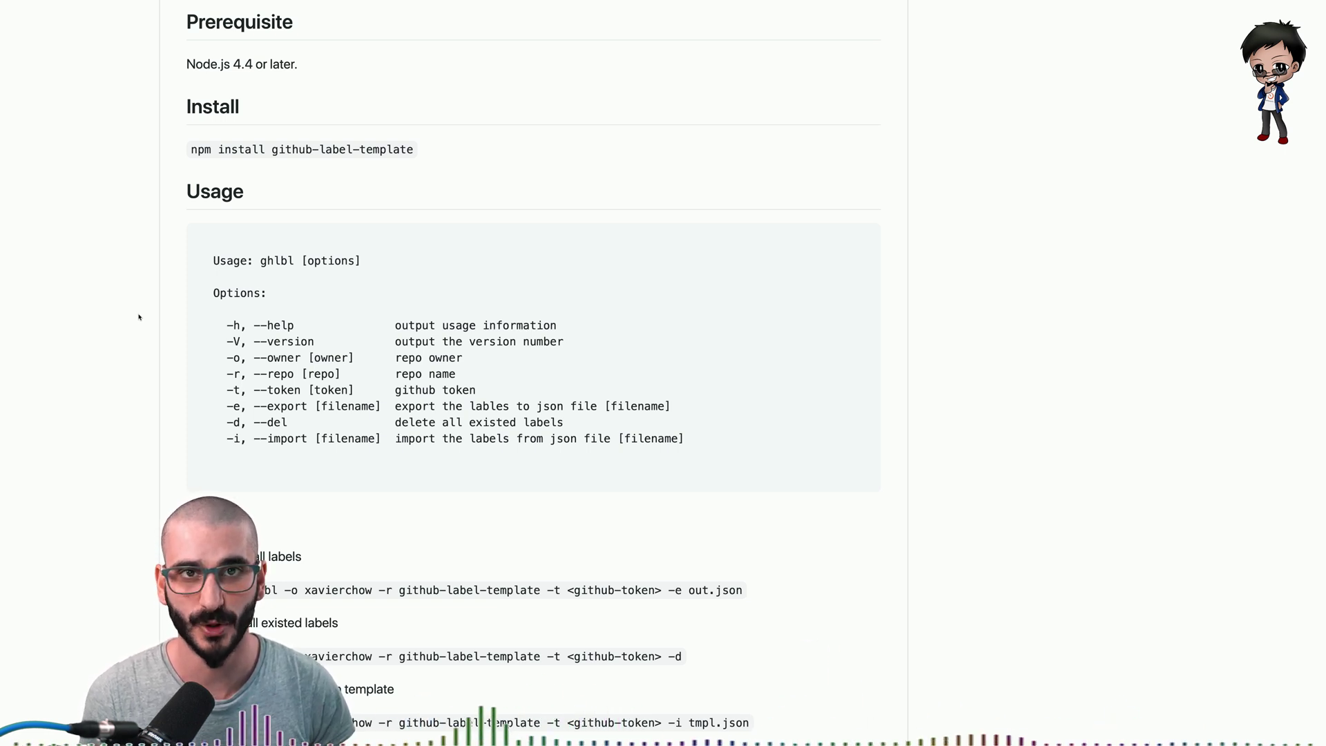
scroll(138, 315, down, 3)
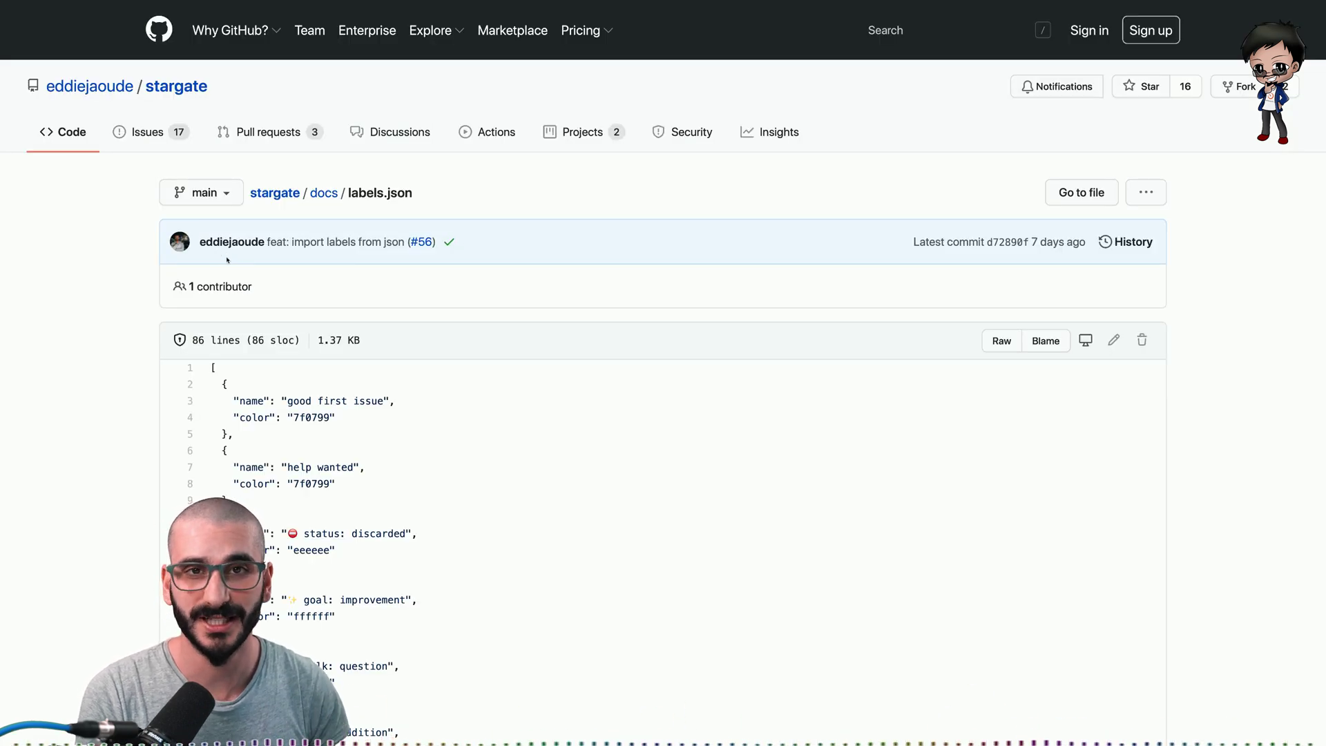
scroll(228, 260, down, 4)
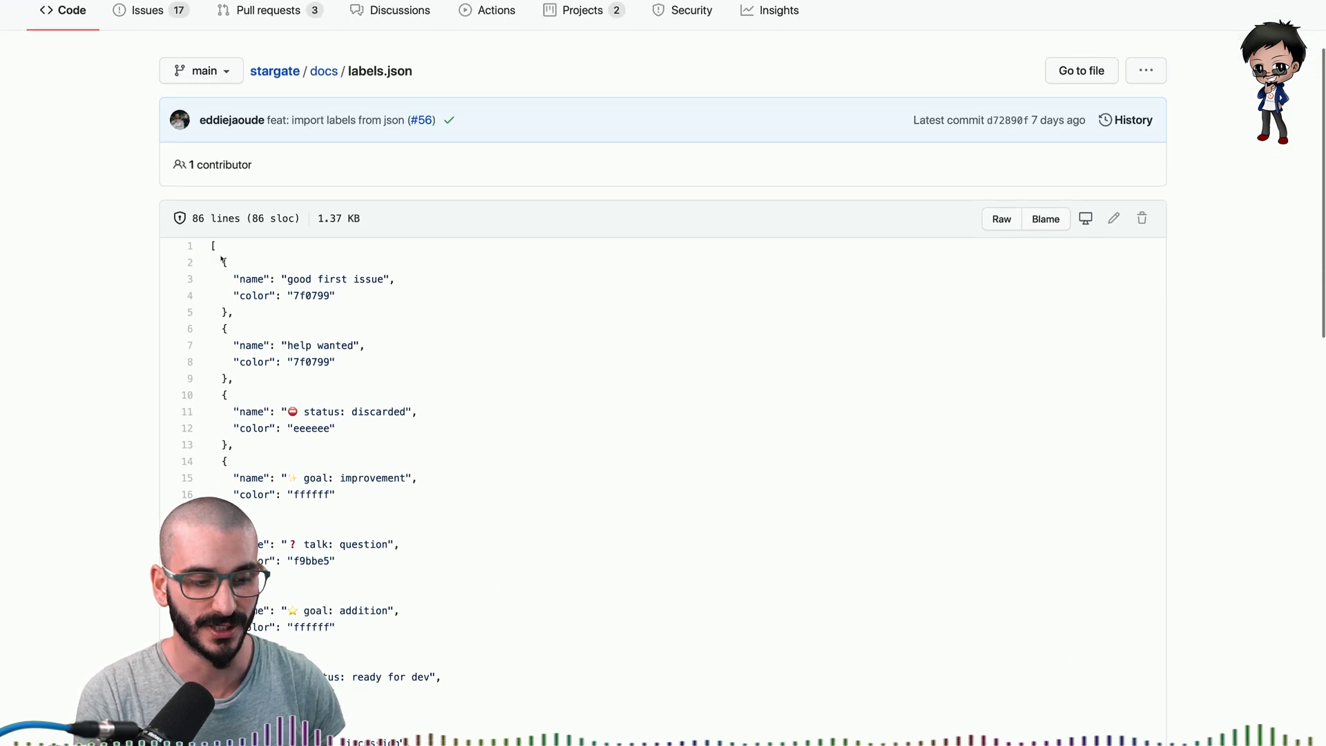
scroll(227, 261, down, 2)
scroll(221, 256, up, 5)
scroll(235, 258, down, 1)
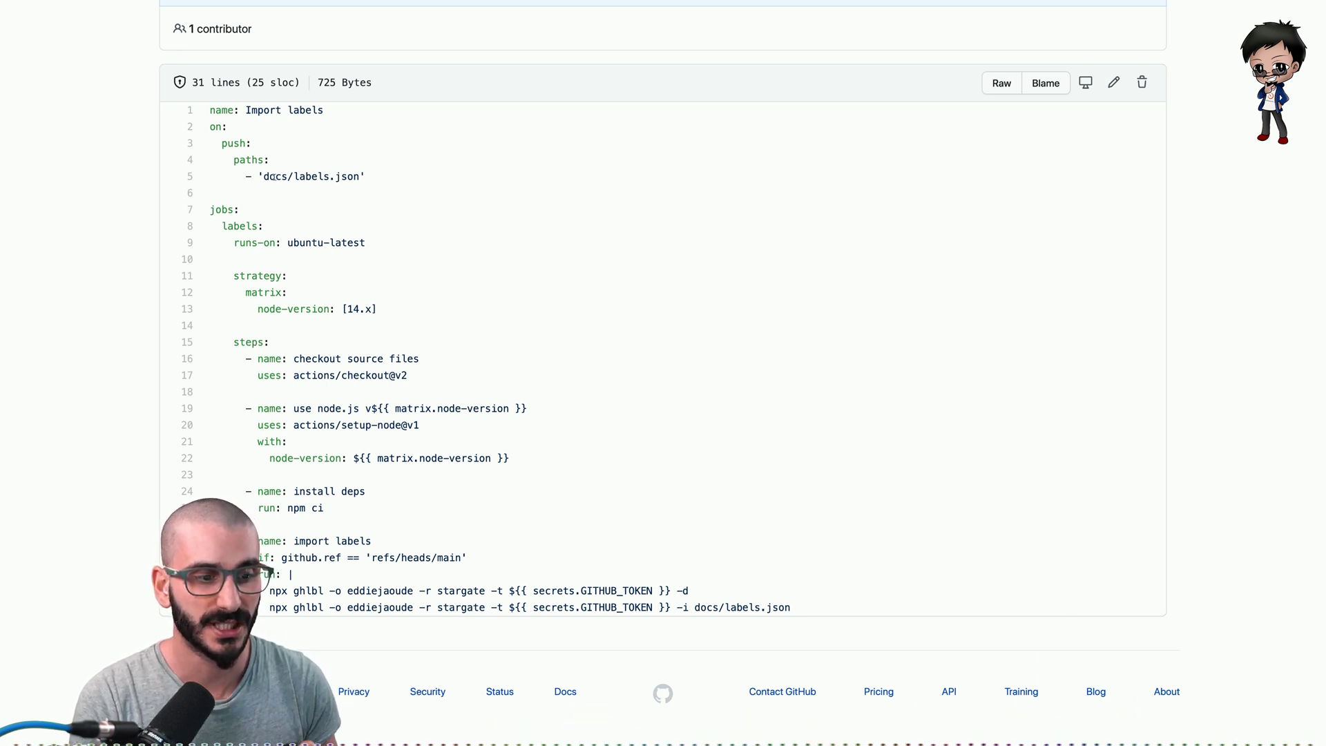
Step: Highlight the docs/labels.json trigger path in the Import labels workflow, then deselect it
drag(262, 176, 331, 176)
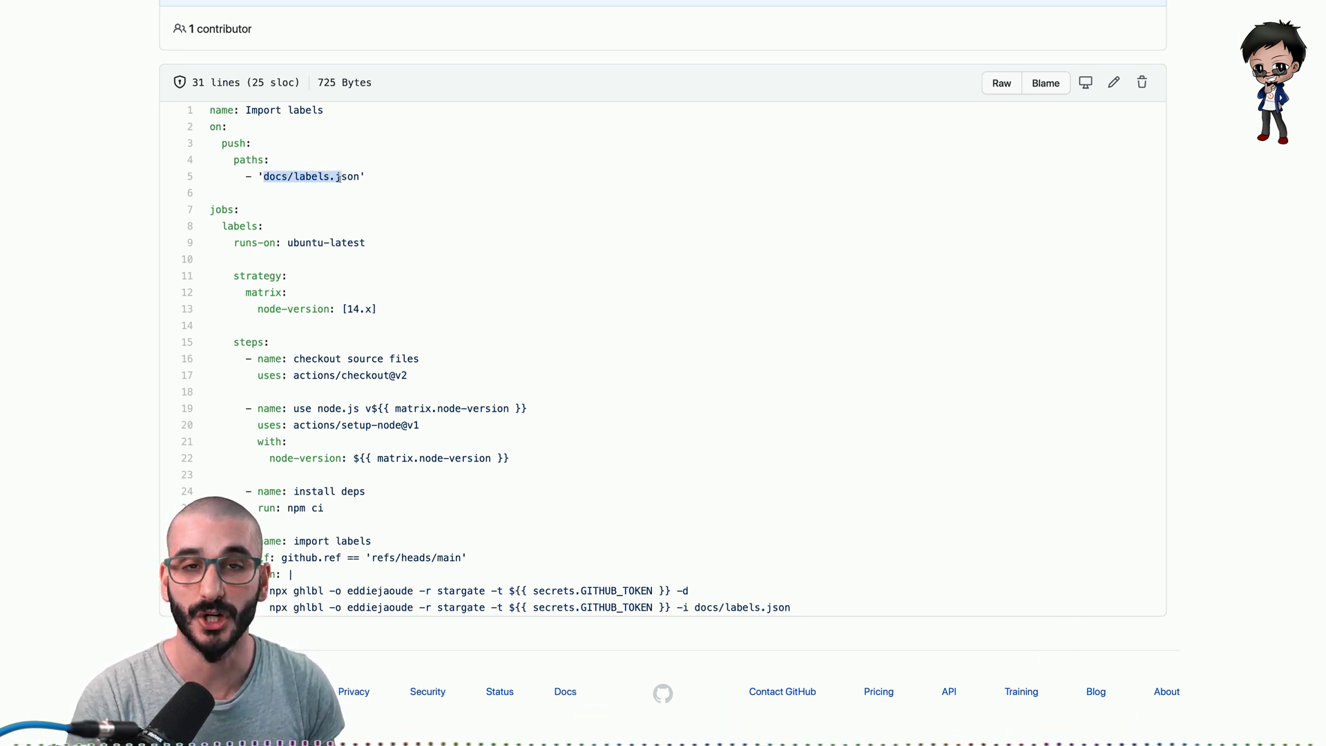
click(339, 178)
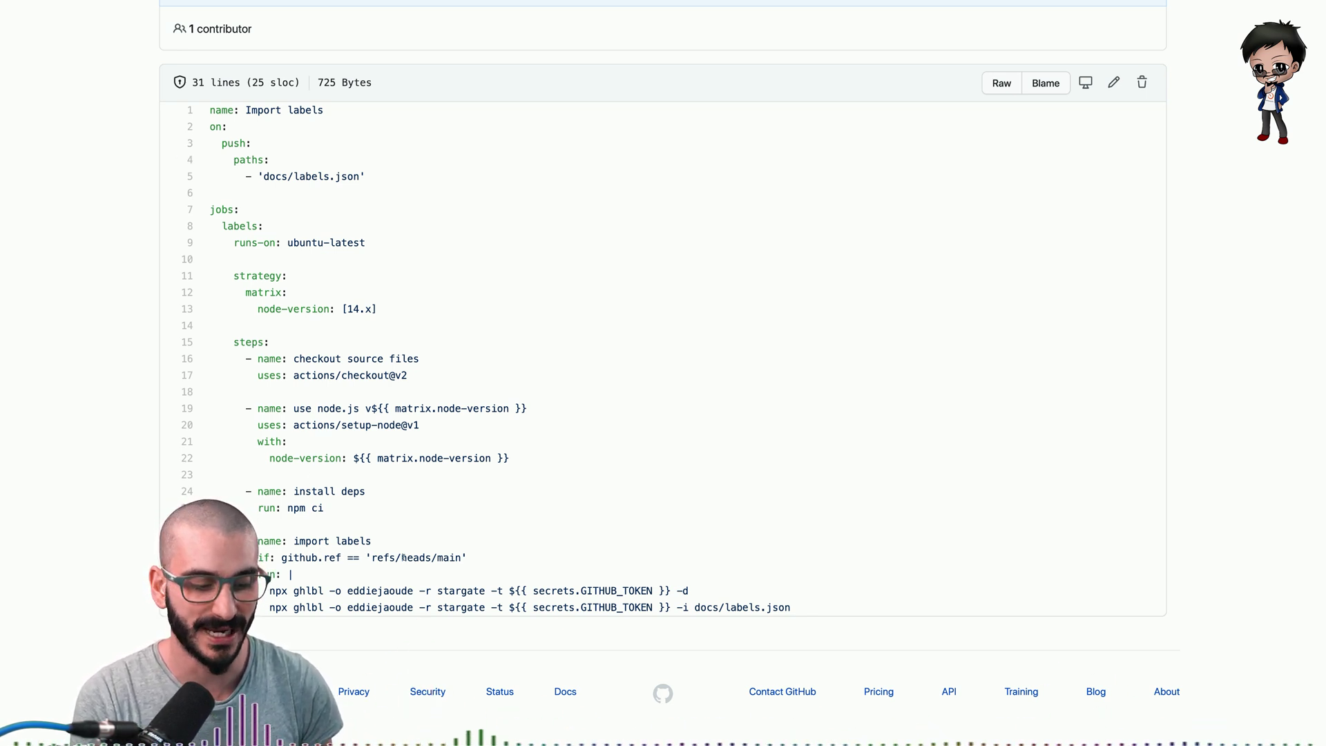
drag(282, 558, 342, 558)
click(326, 291)
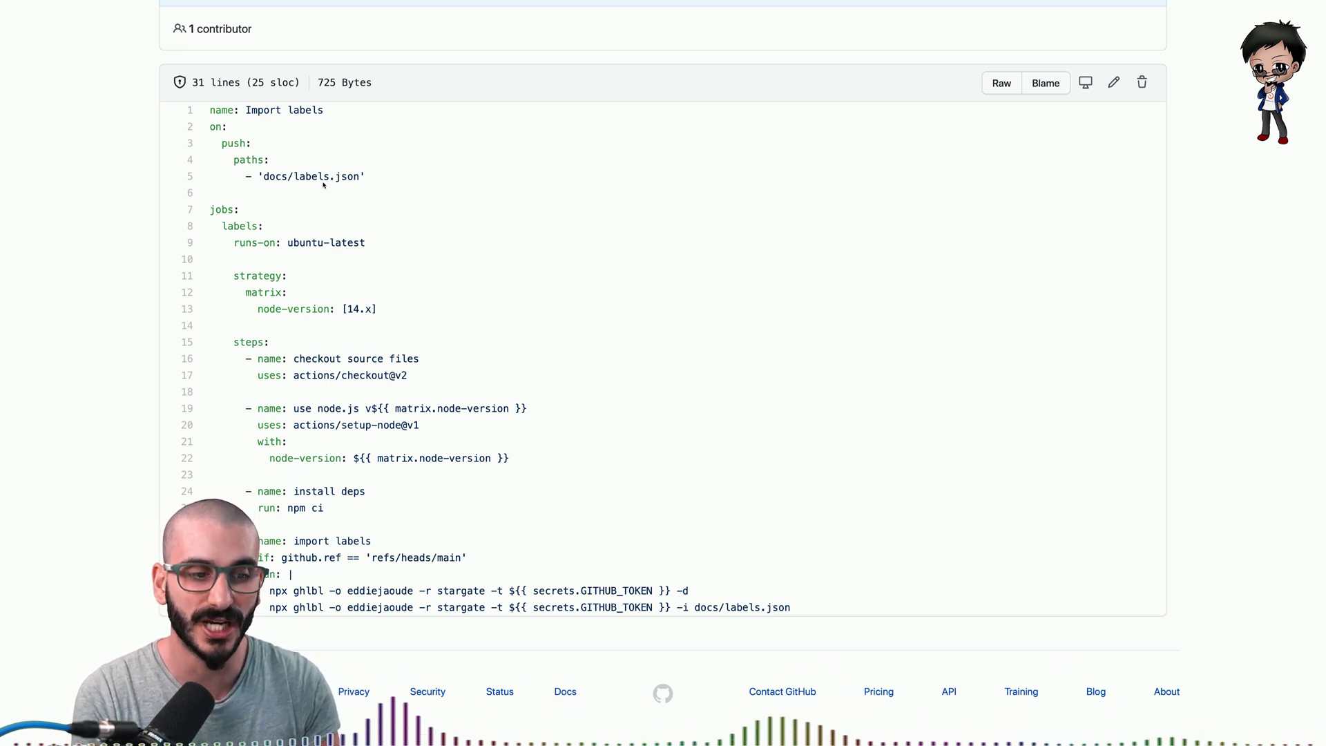
drag(295, 176, 380, 177)
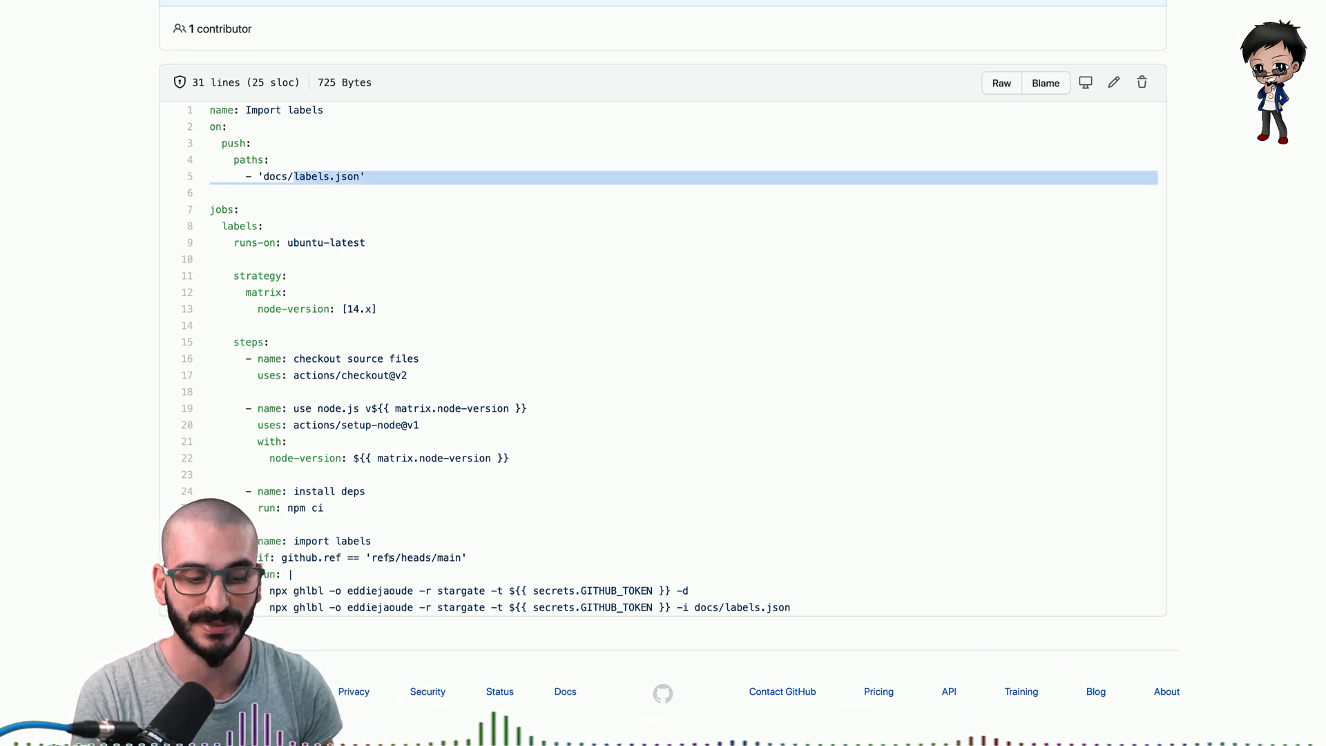
drag(402, 557, 460, 558)
click(342, 596)
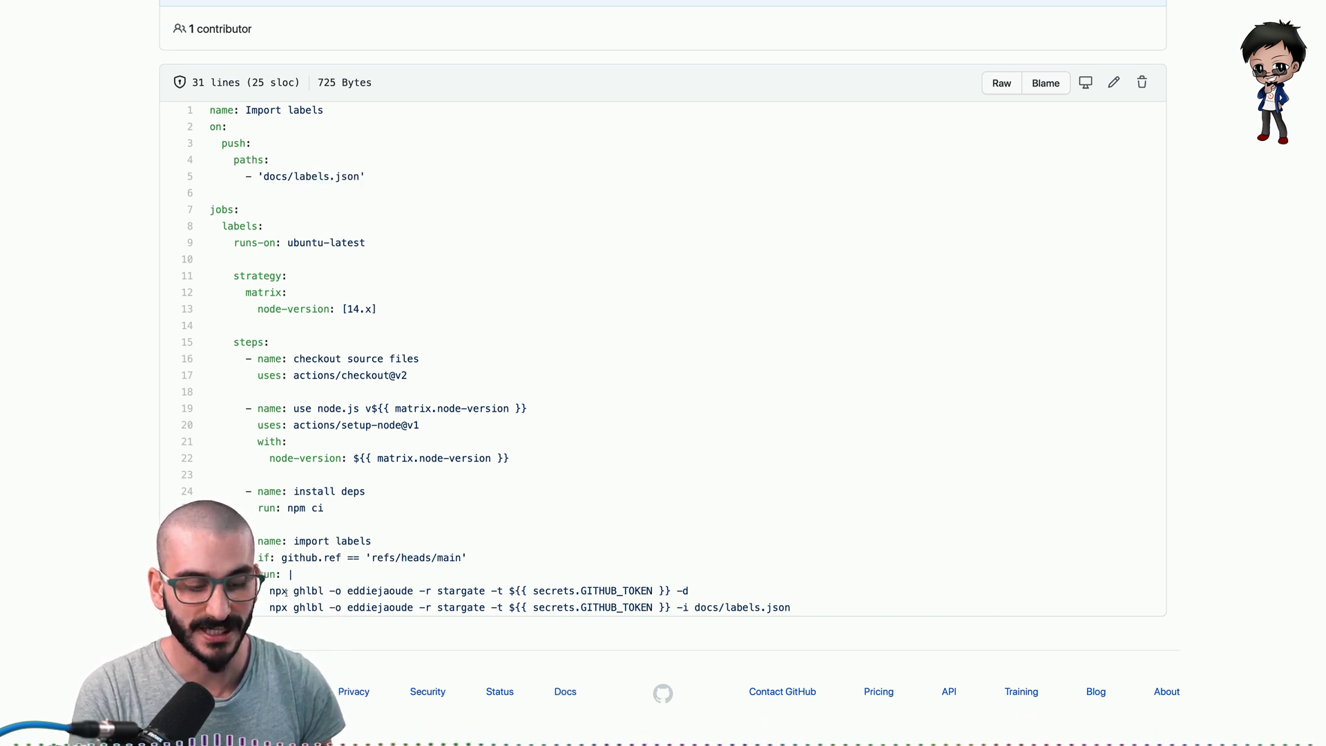
drag(270, 591, 692, 590)
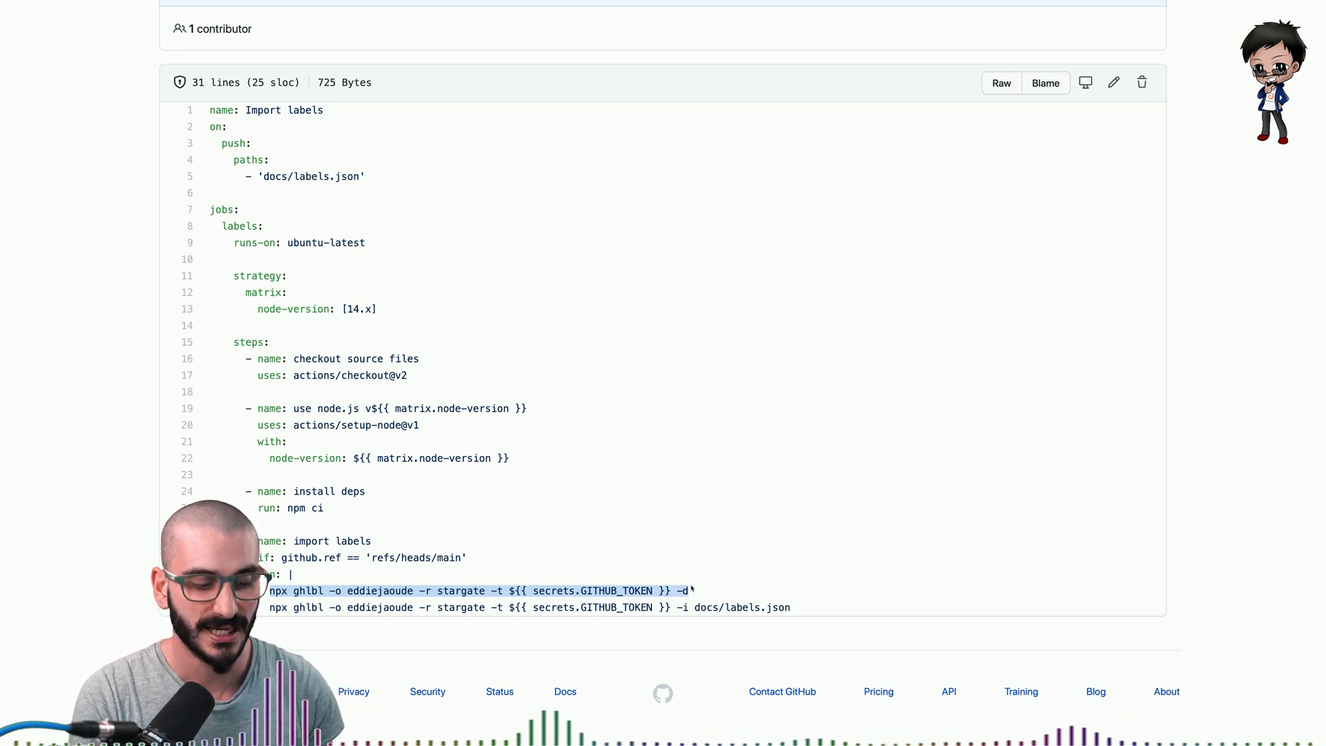
click(473, 588)
drag(331, 607, 761, 607)
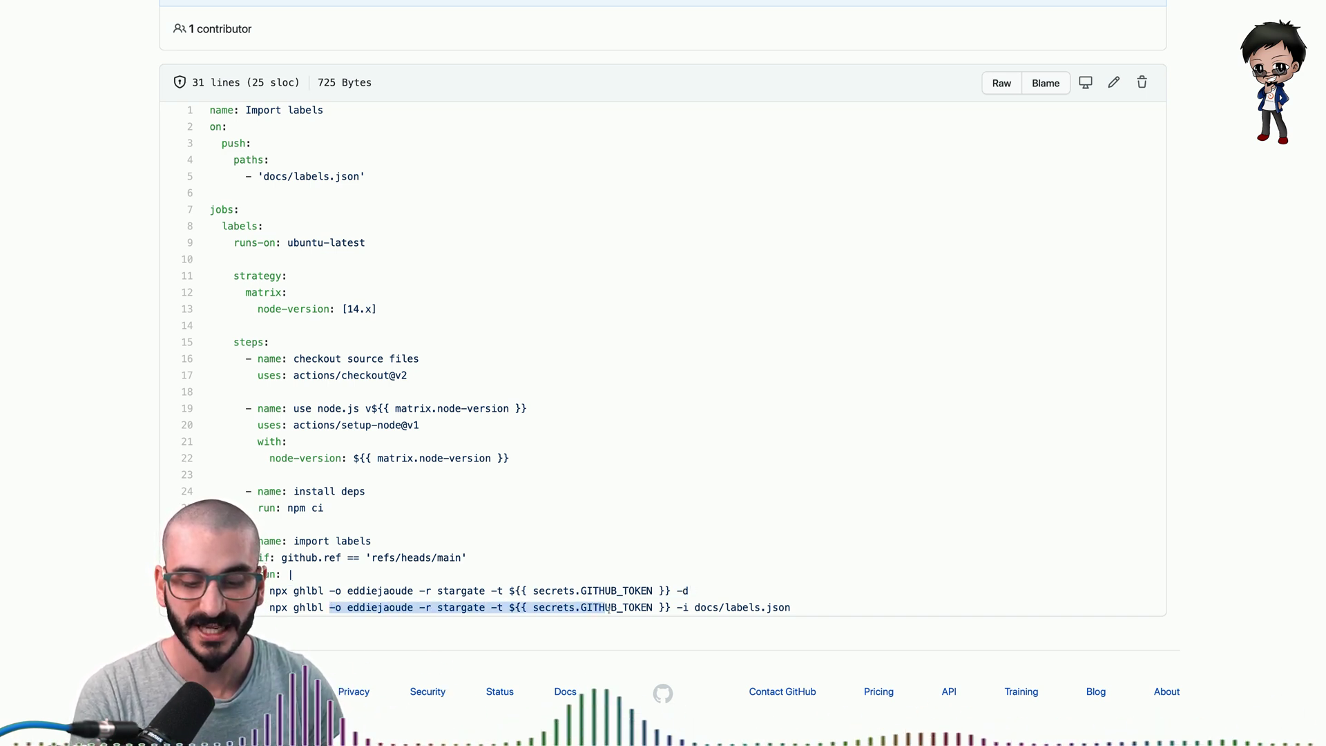
click(761, 608)
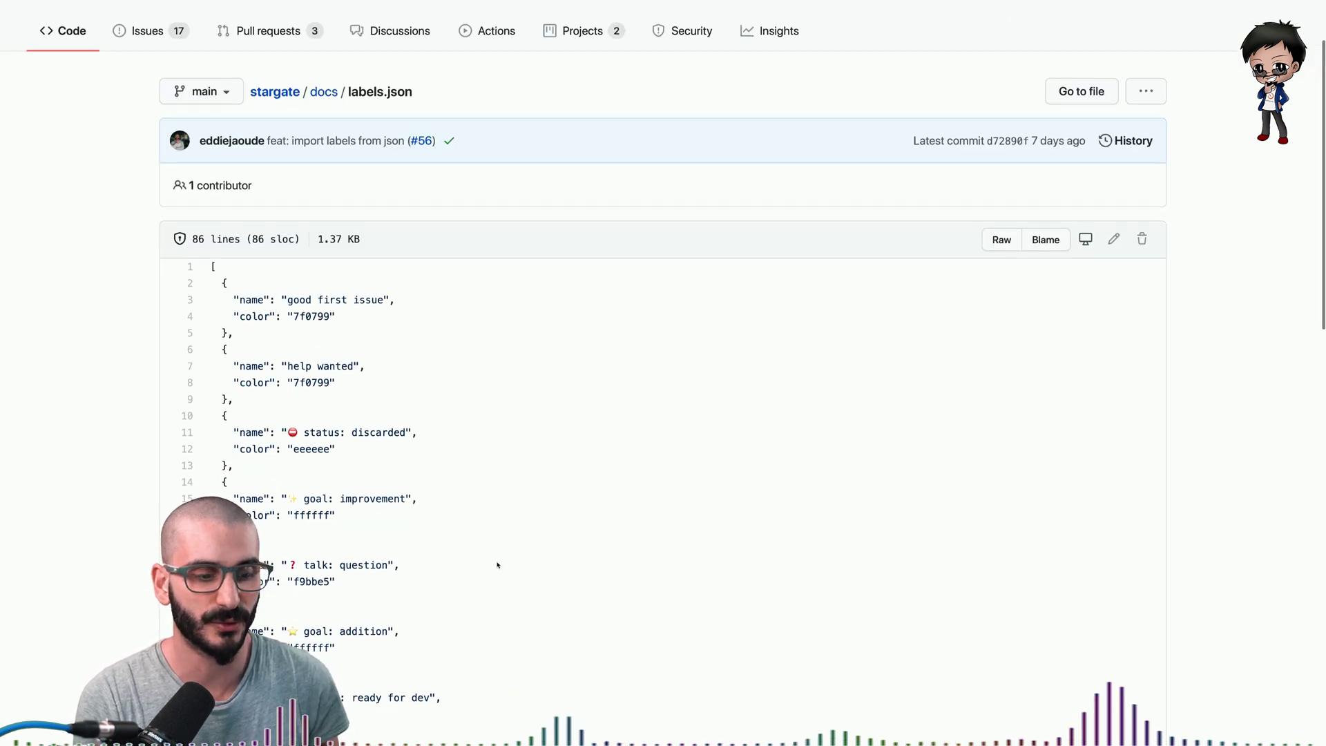
scroll(663, 373, down, 3)
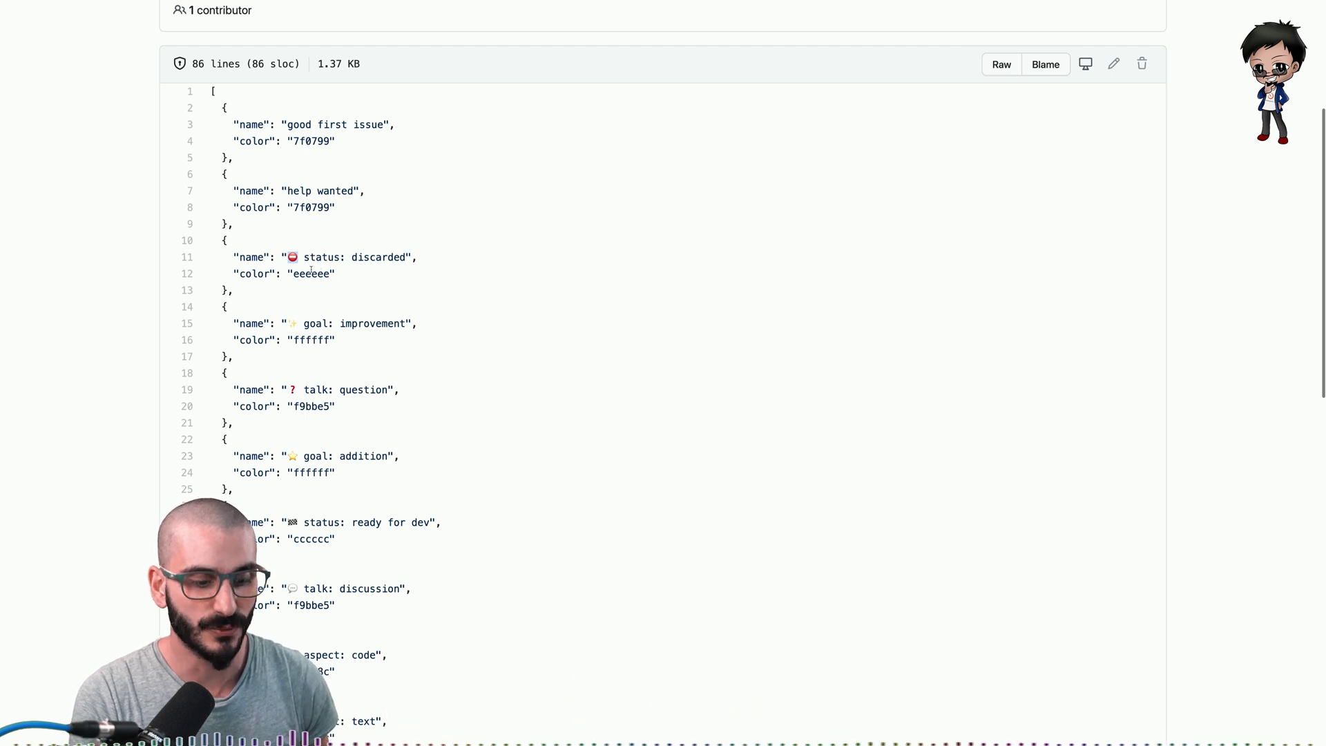
scroll(323, 257, down, 3)
scroll(311, 363, down, 3)
scroll(267, 446, down, 2)
scroll(267, 447, down, 5)
scroll(281, 431, down, 1)
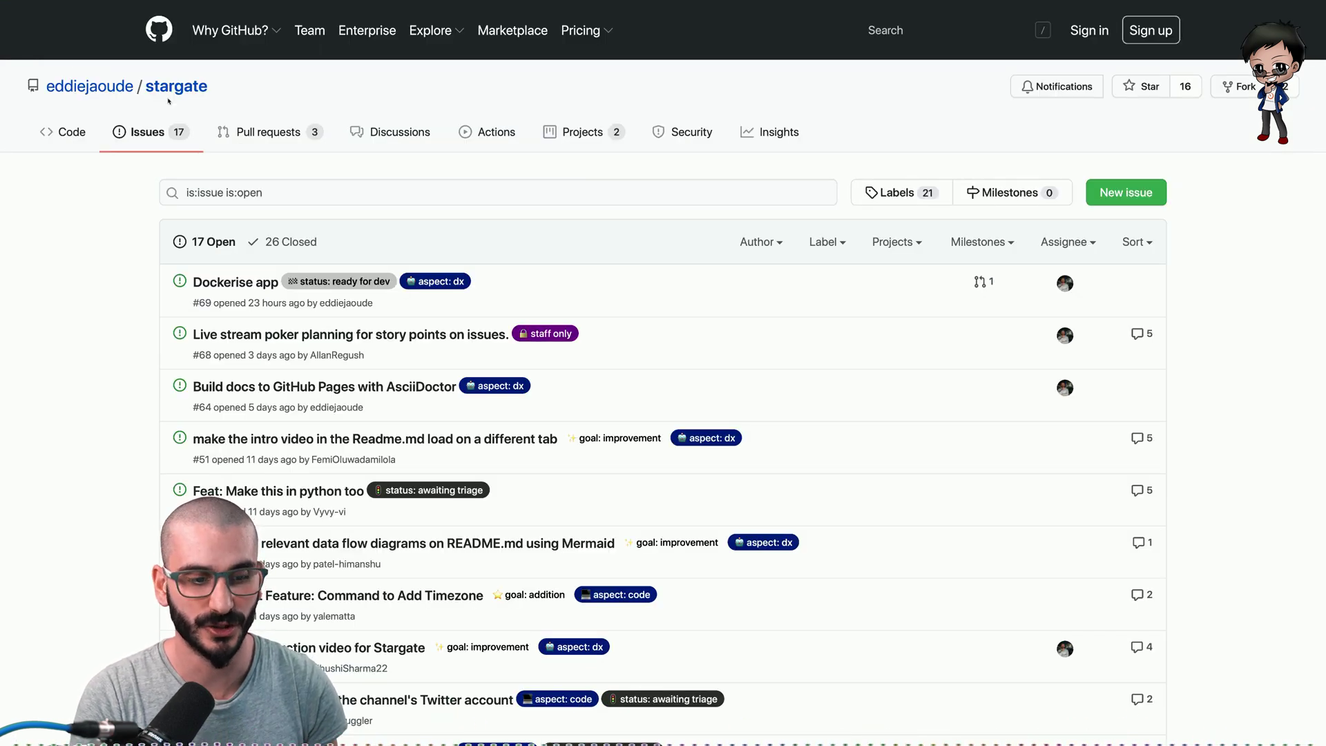
scroll(155, 207, down, 3)
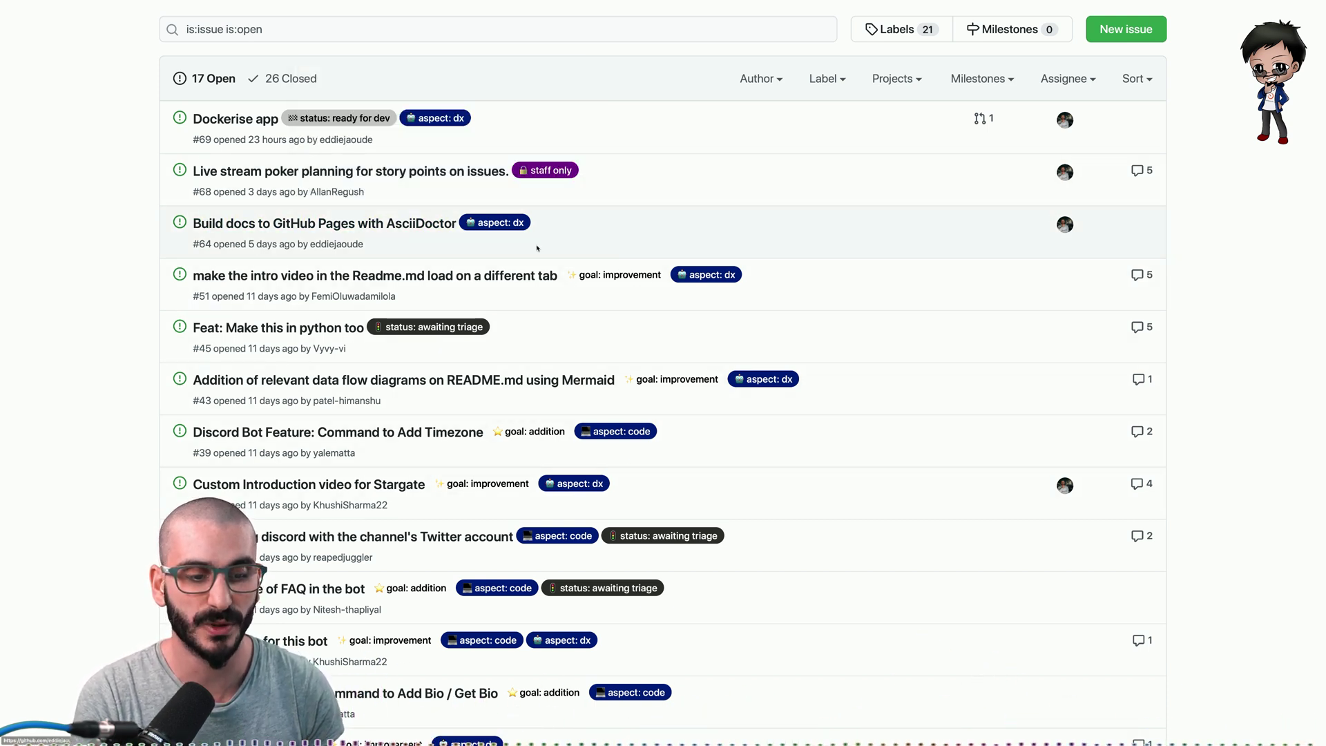
Step: Filter the stargate issues by the 'status: awaiting triage' label, leaving four open issues
click(458, 327)
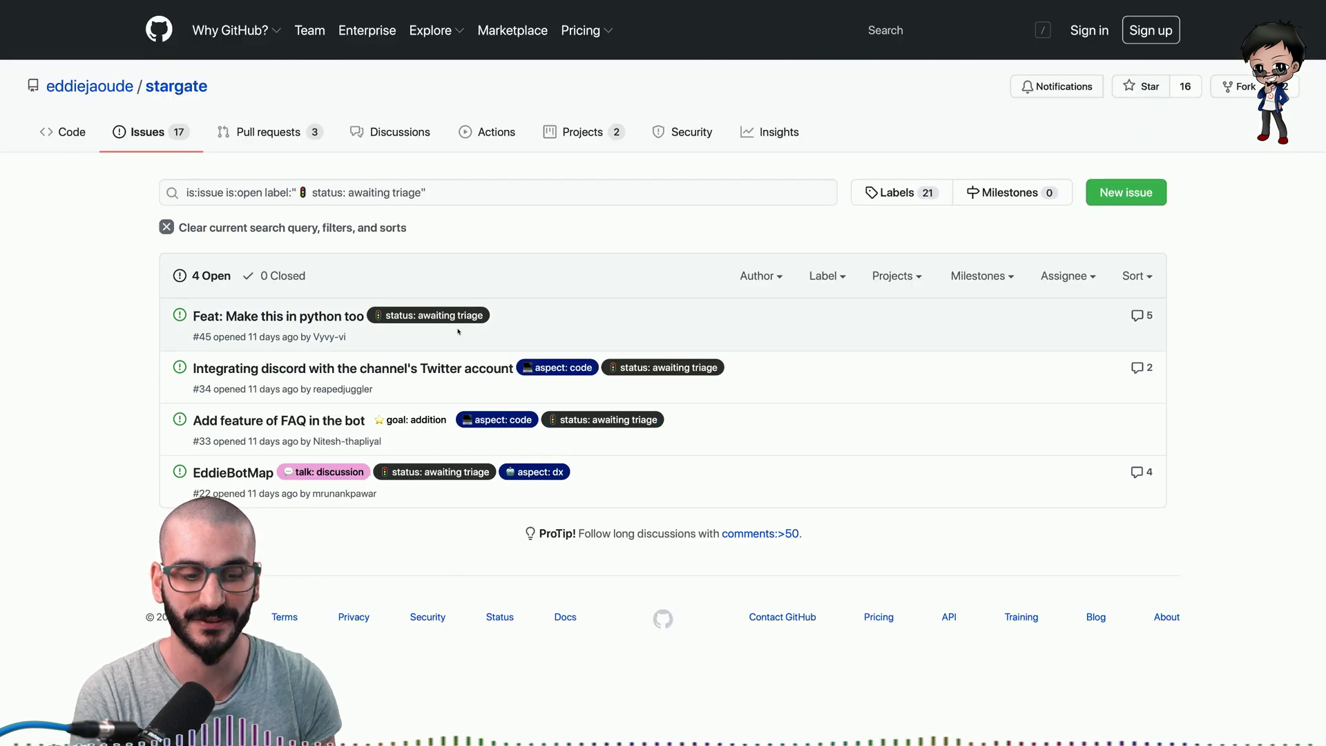